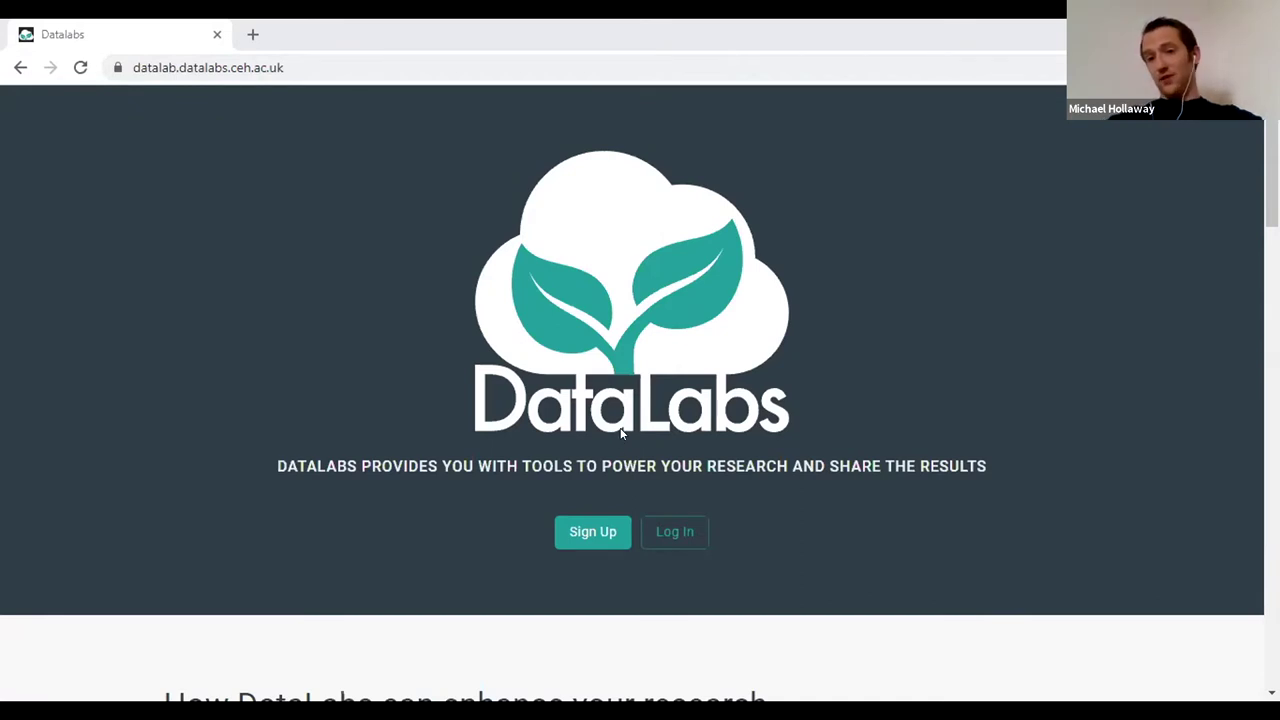
Log in to DataLabs with the saved account e-mail and the account password
left_click(579, 535)
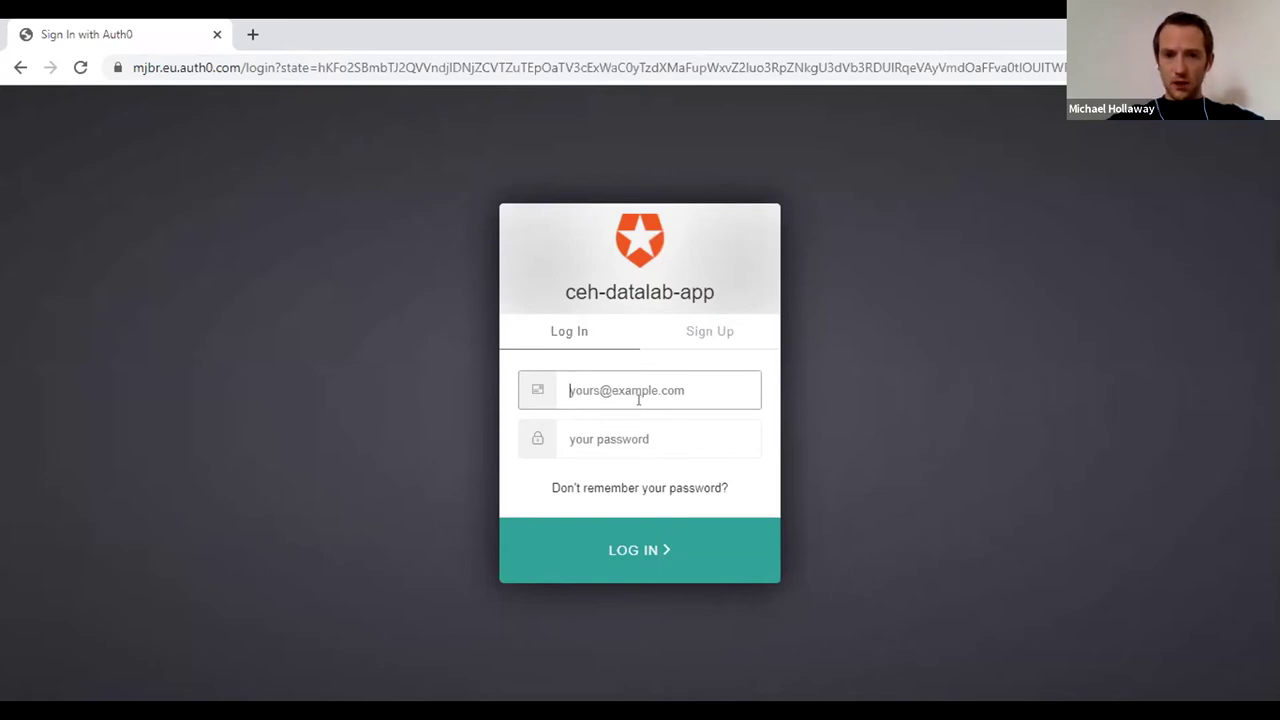
left_click(579, 330)
left_click(606, 391)
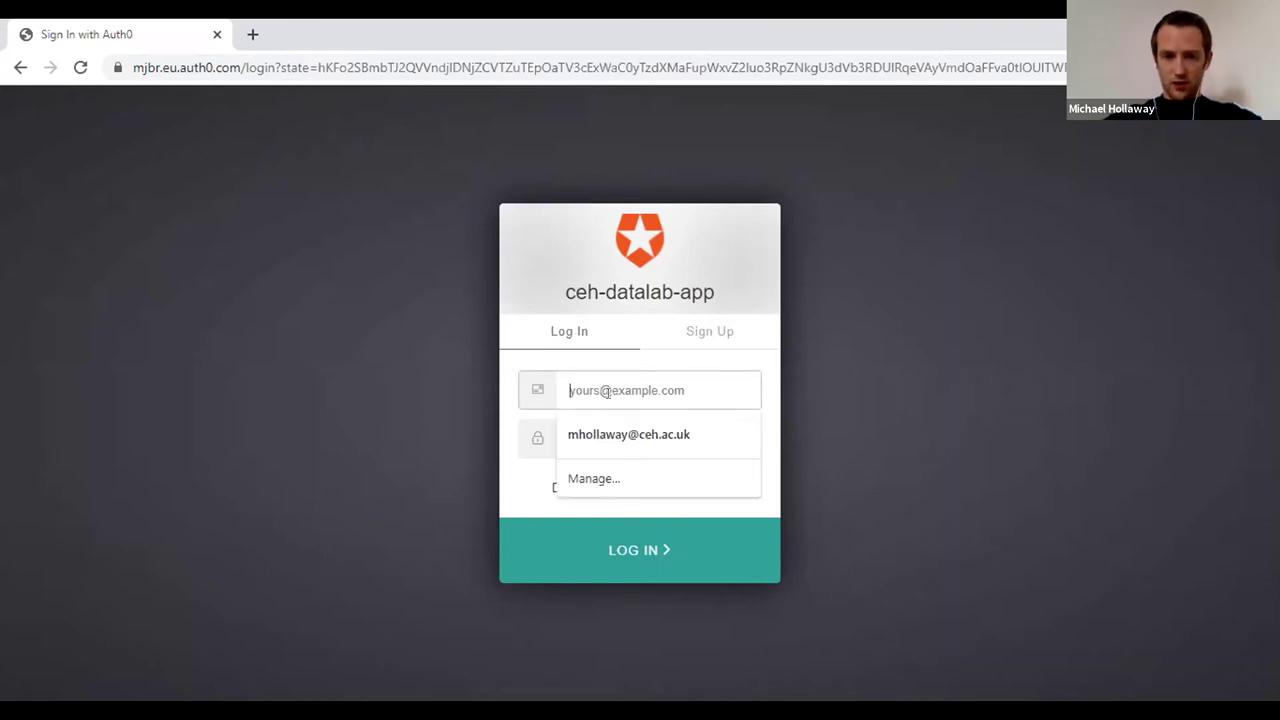
left_click(620, 434)
left_click(620, 428)
type("********")
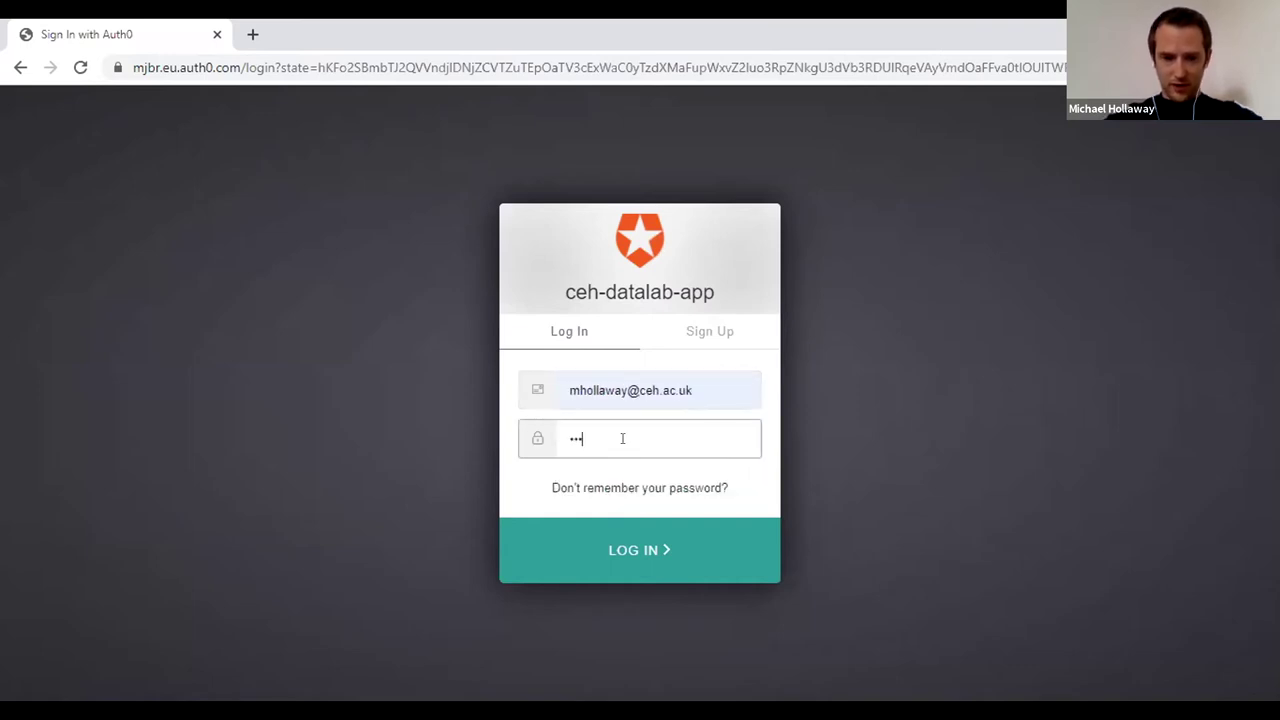
type("****")
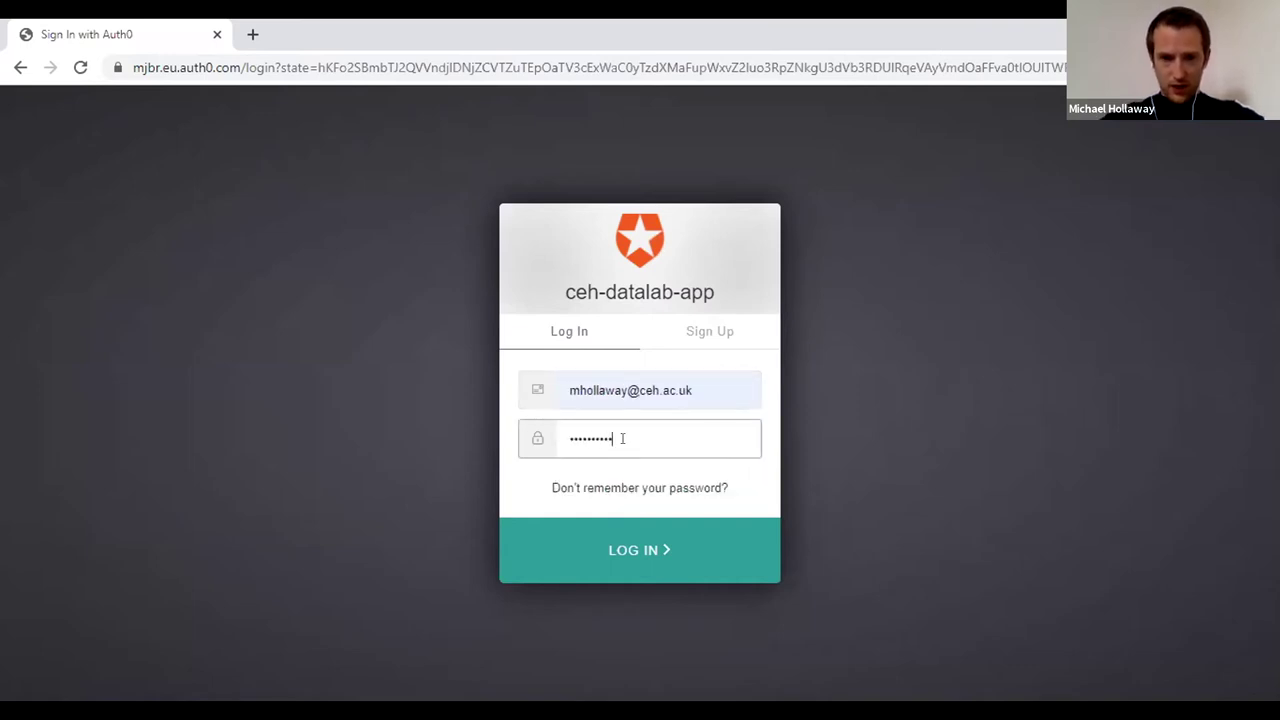
key("Return")
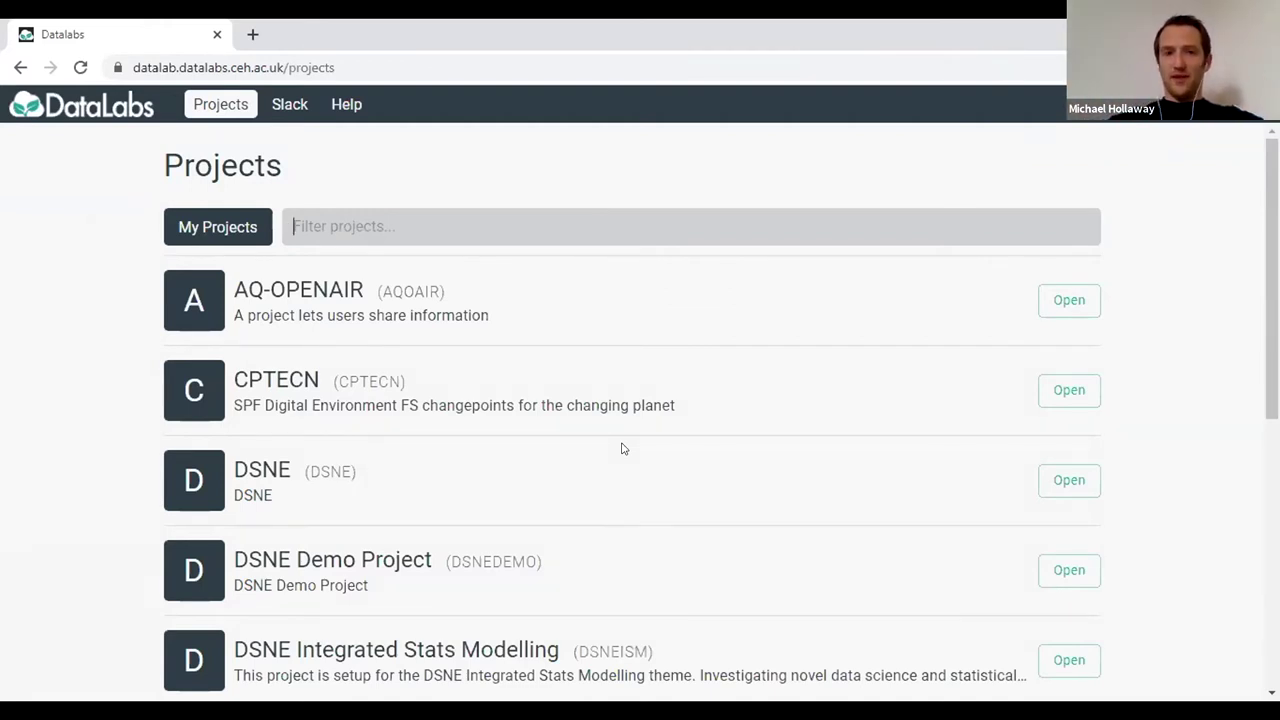
List all projects instead of only own ones, filter them by "Changepoints" and open the CPTECN project
left_click(230, 228)
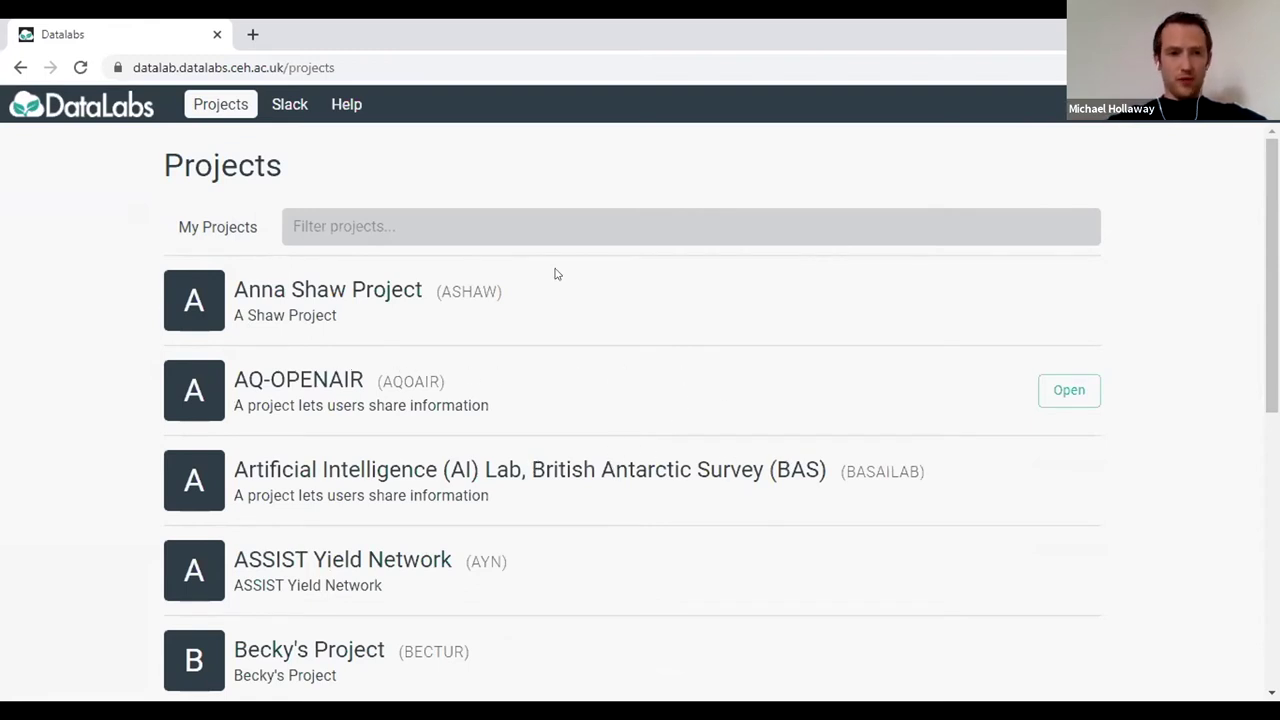
left_click(520, 218)
type("cha")
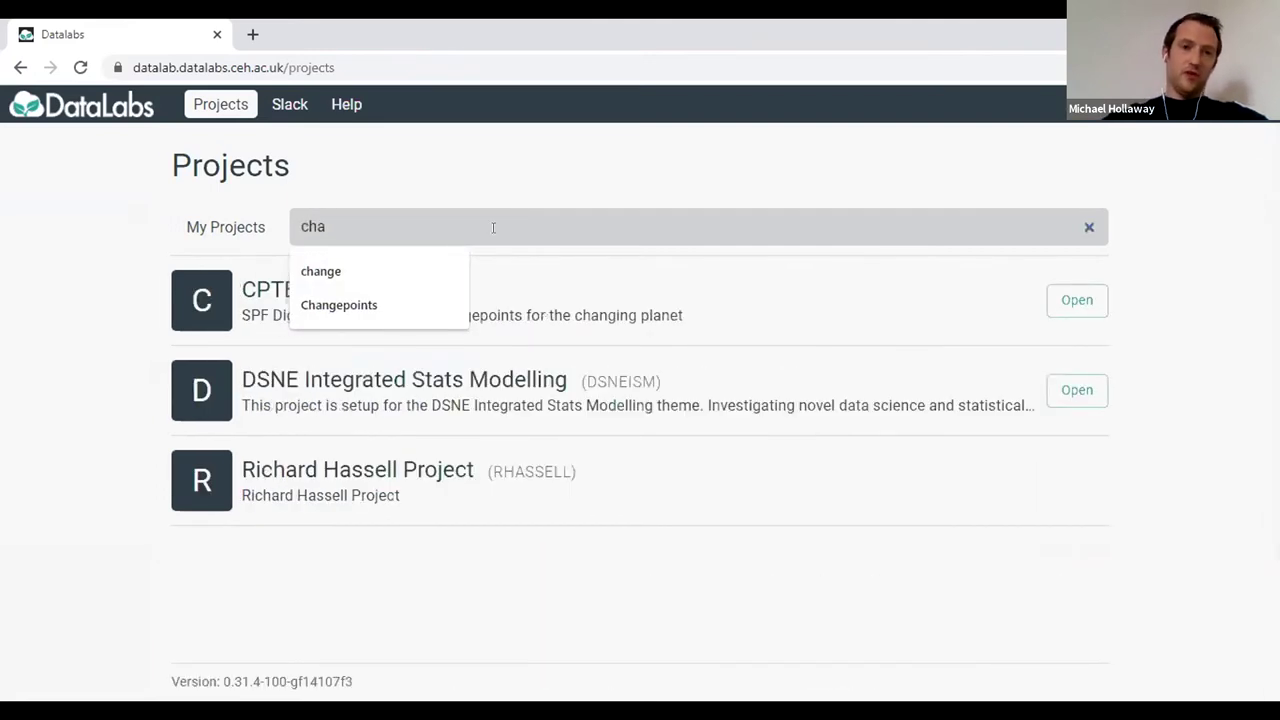
left_click(391, 302)
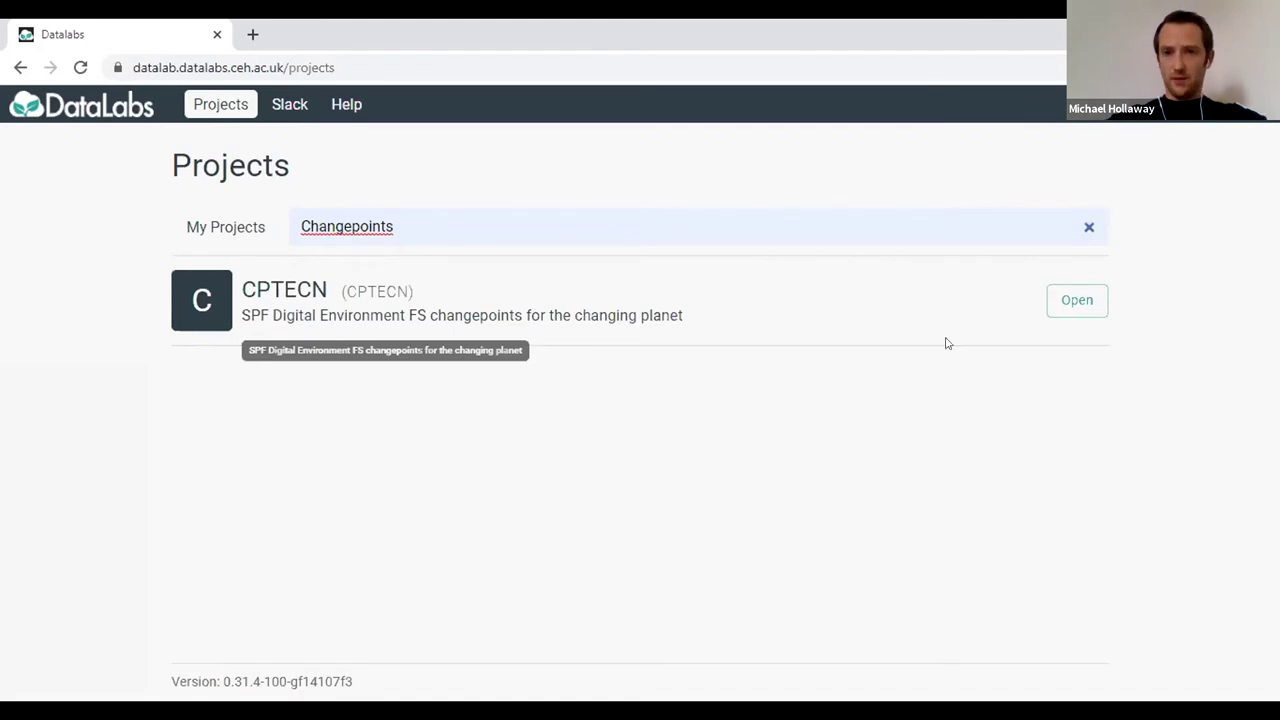
left_click(1076, 302)
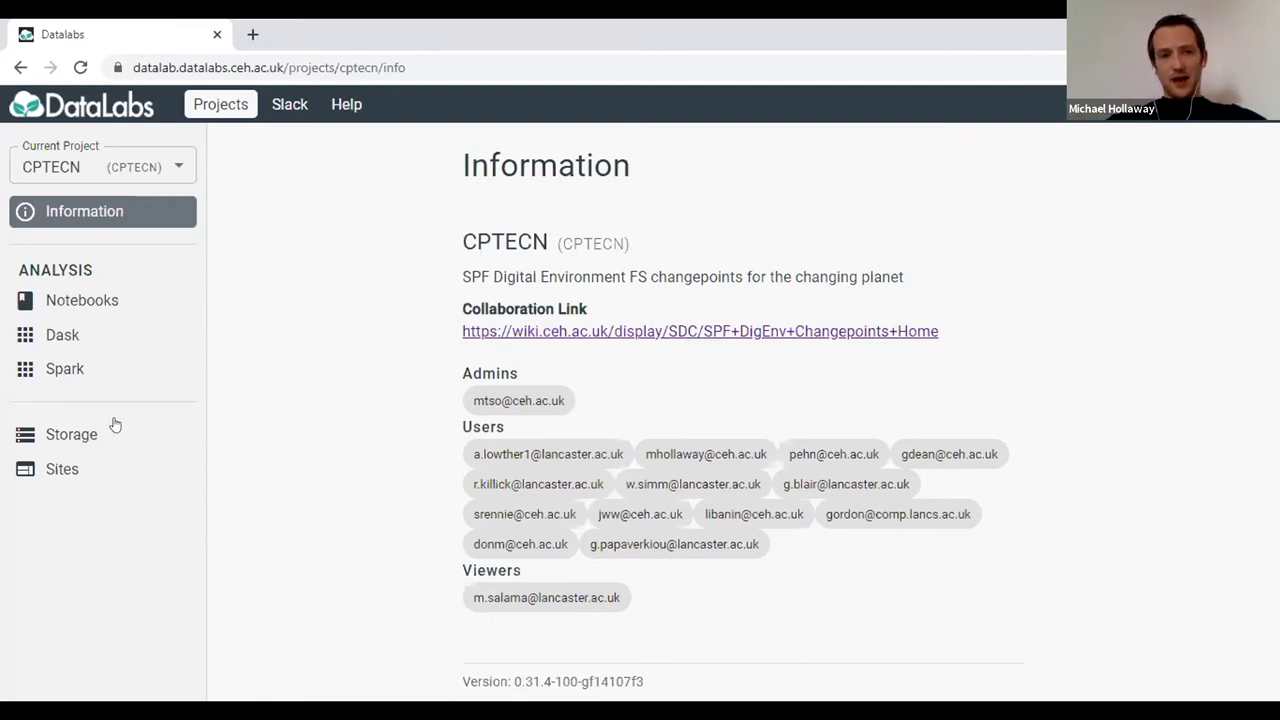
View the CPTECN project's storage and open its changepoint.msr demo notebook
left_click(71, 435)
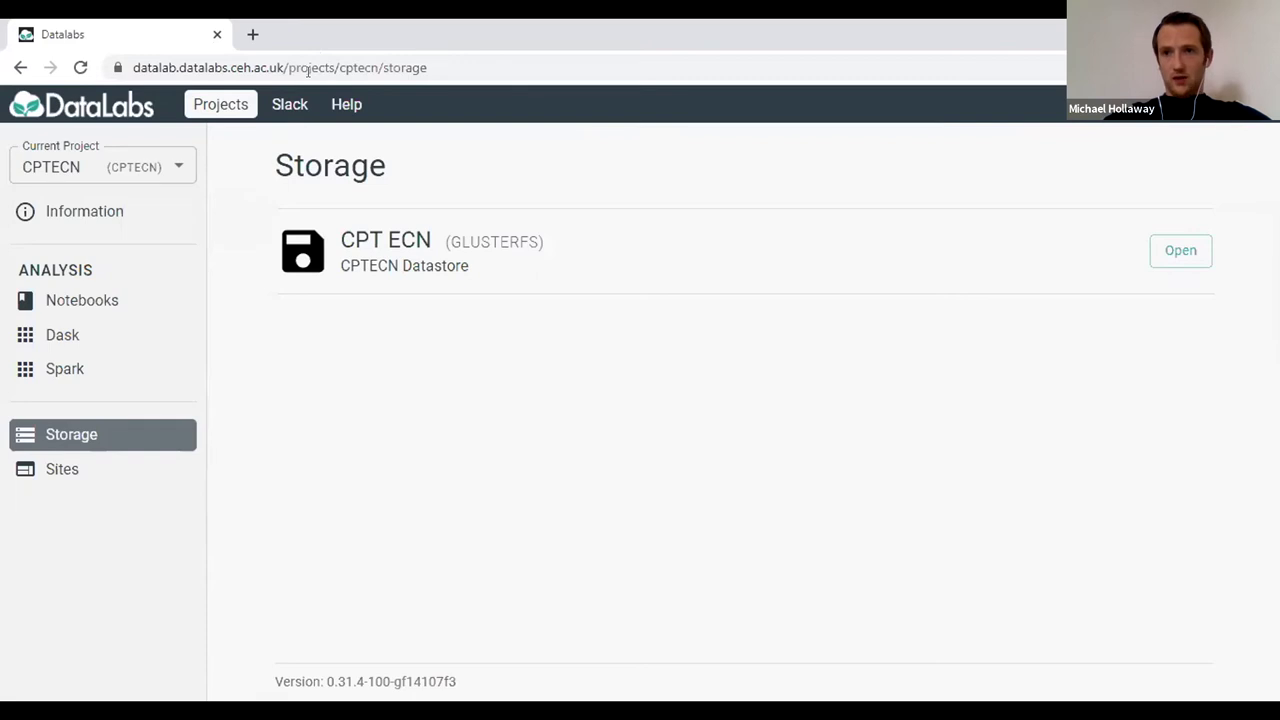
left_click(81, 301)
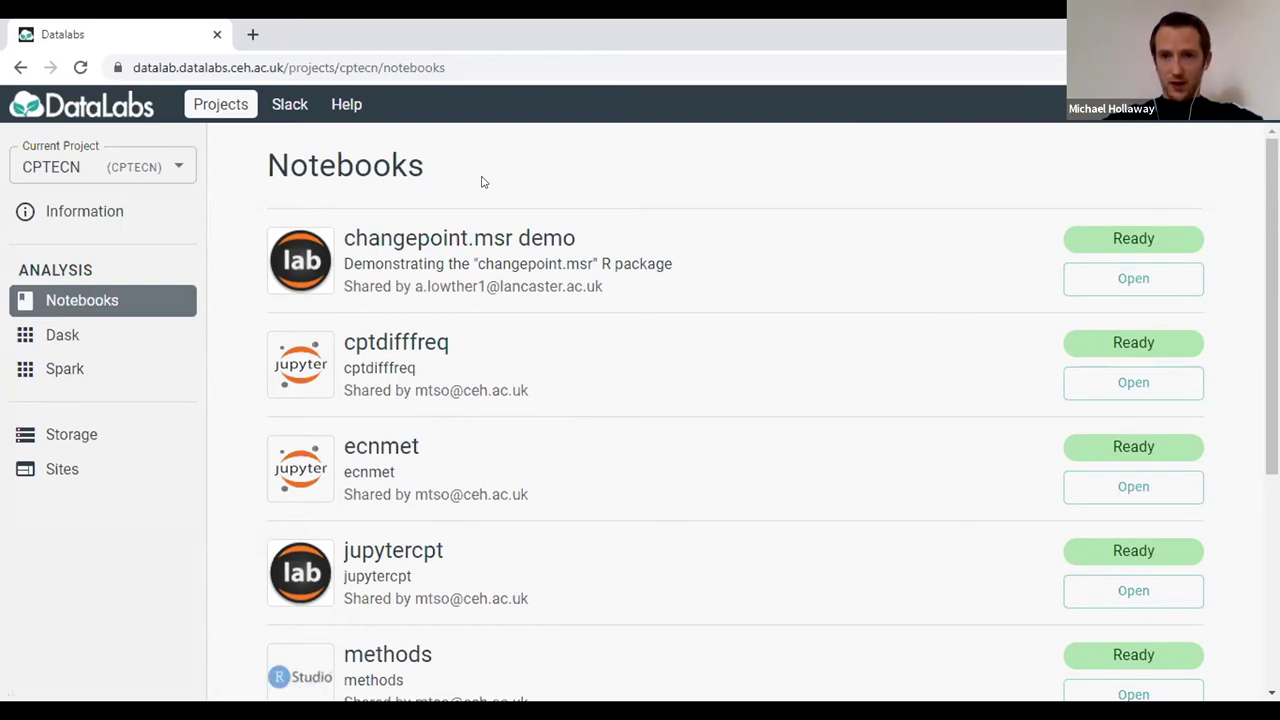
left_click(1118, 285)
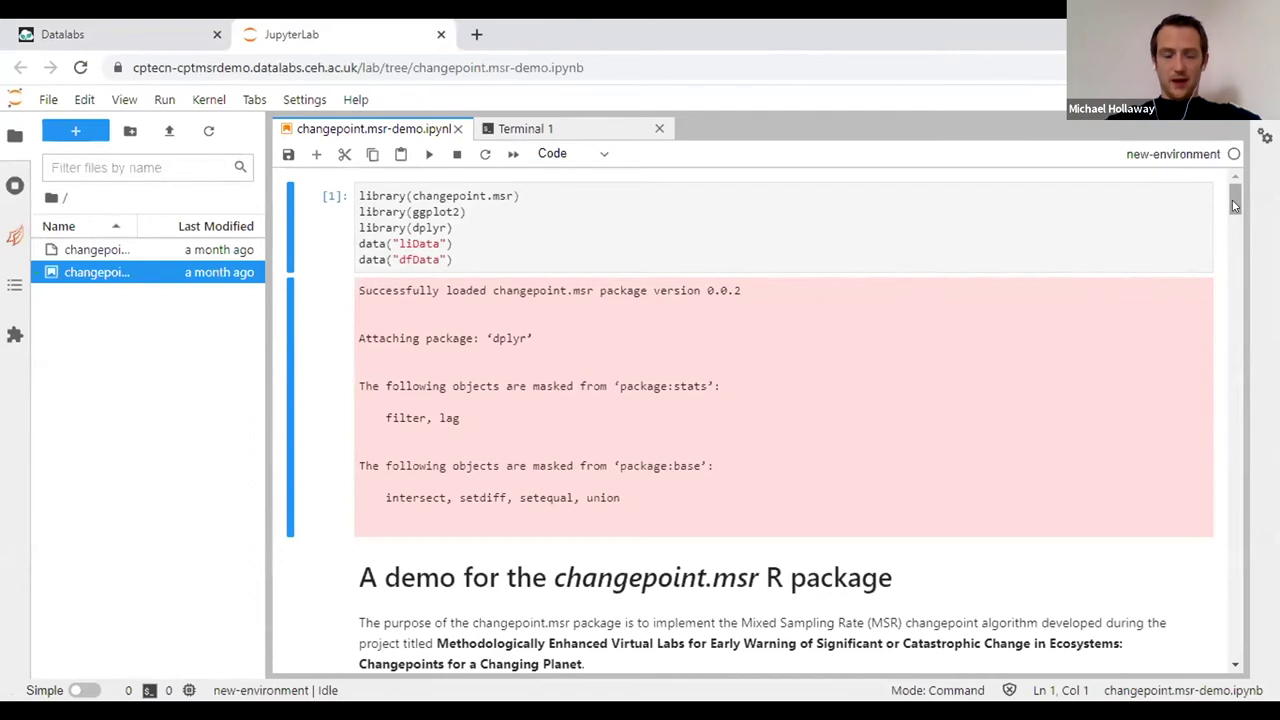
Examine the changepoint.msr demo notebook, including its example data, data formats, package usage, segmentation plots and the cpt.msr results cell
left_click_drag(1234, 205, 1236, 195)
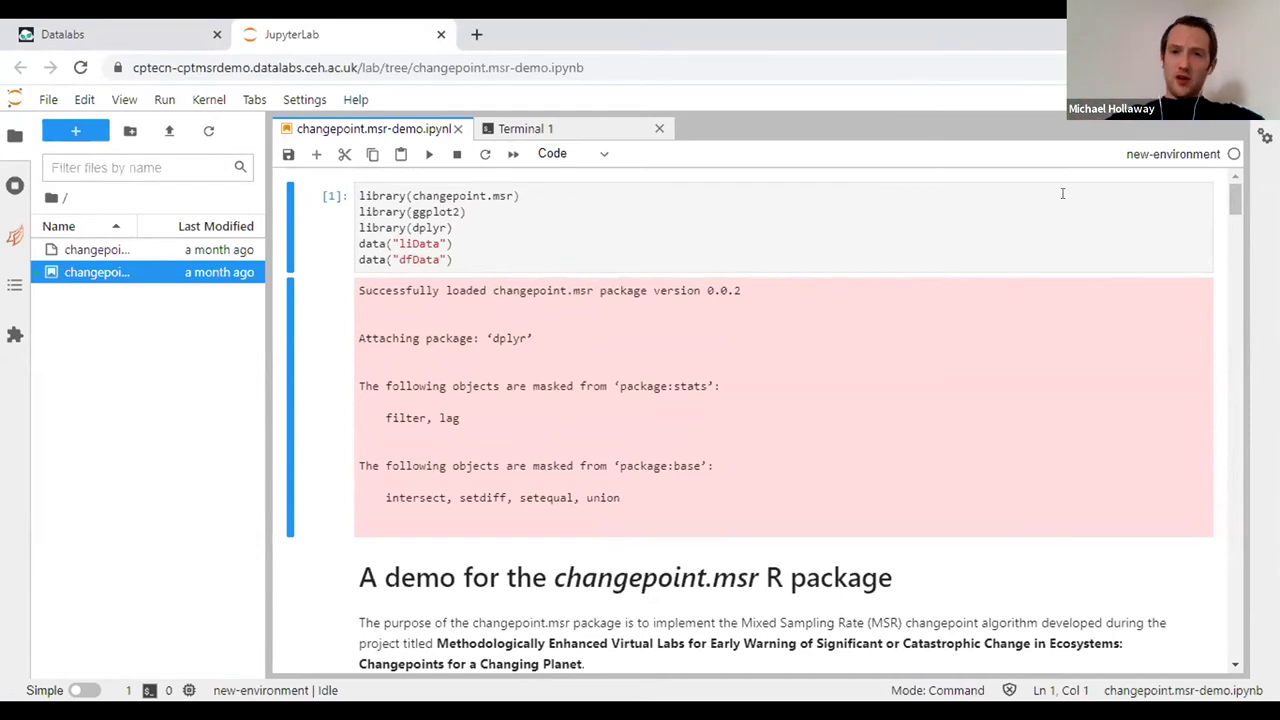
left_click_drag(1235, 198, 1235, 225)
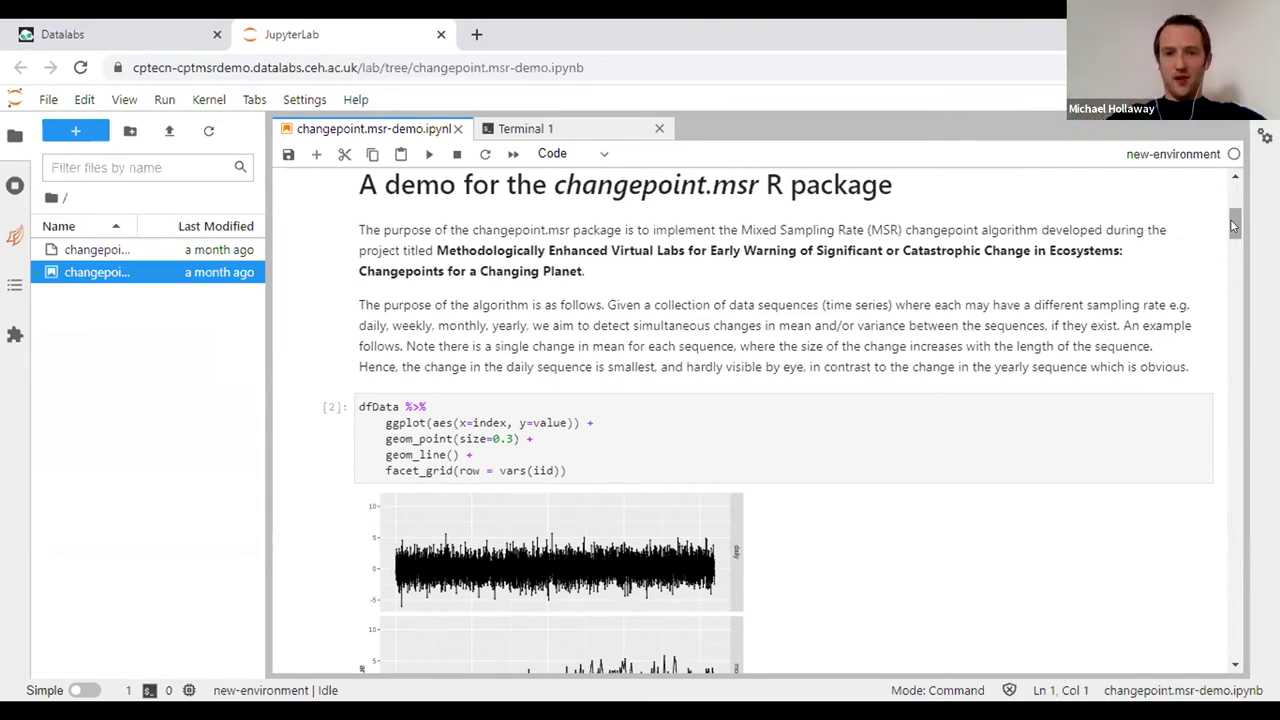
left_click_drag(1234, 226, 1237, 197)
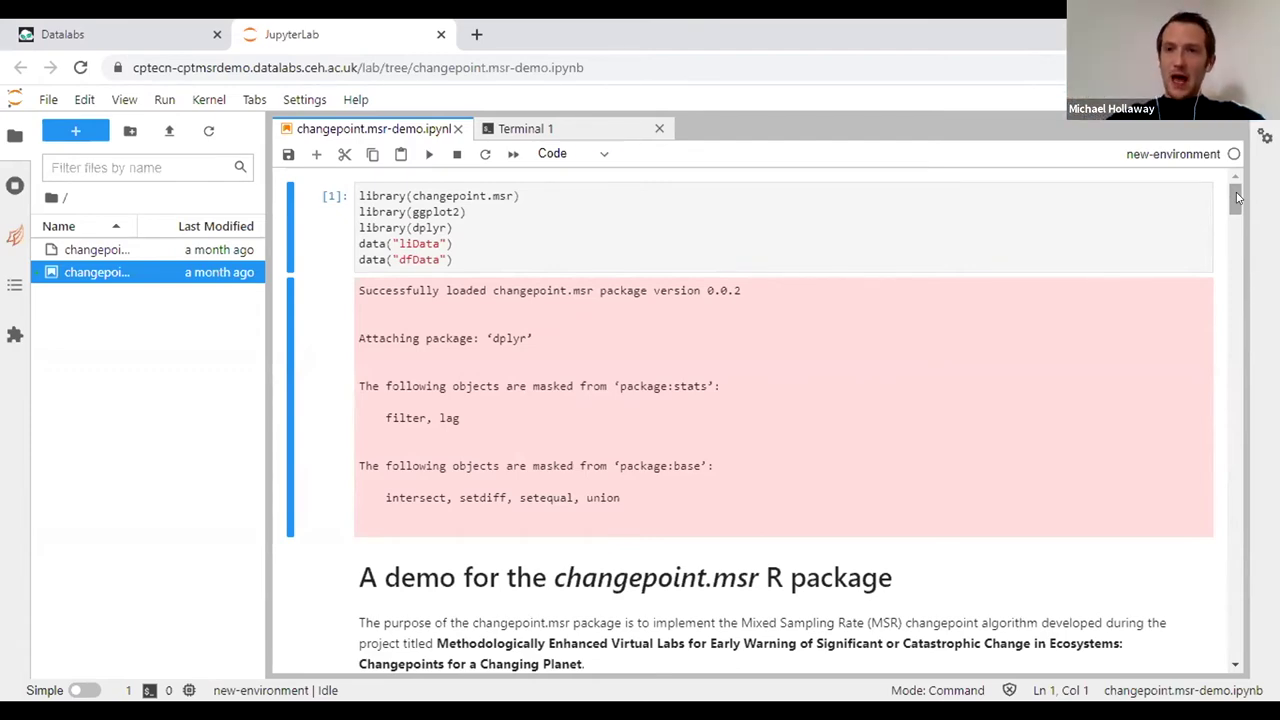
left_click_drag(1233, 197, 1247, 232)
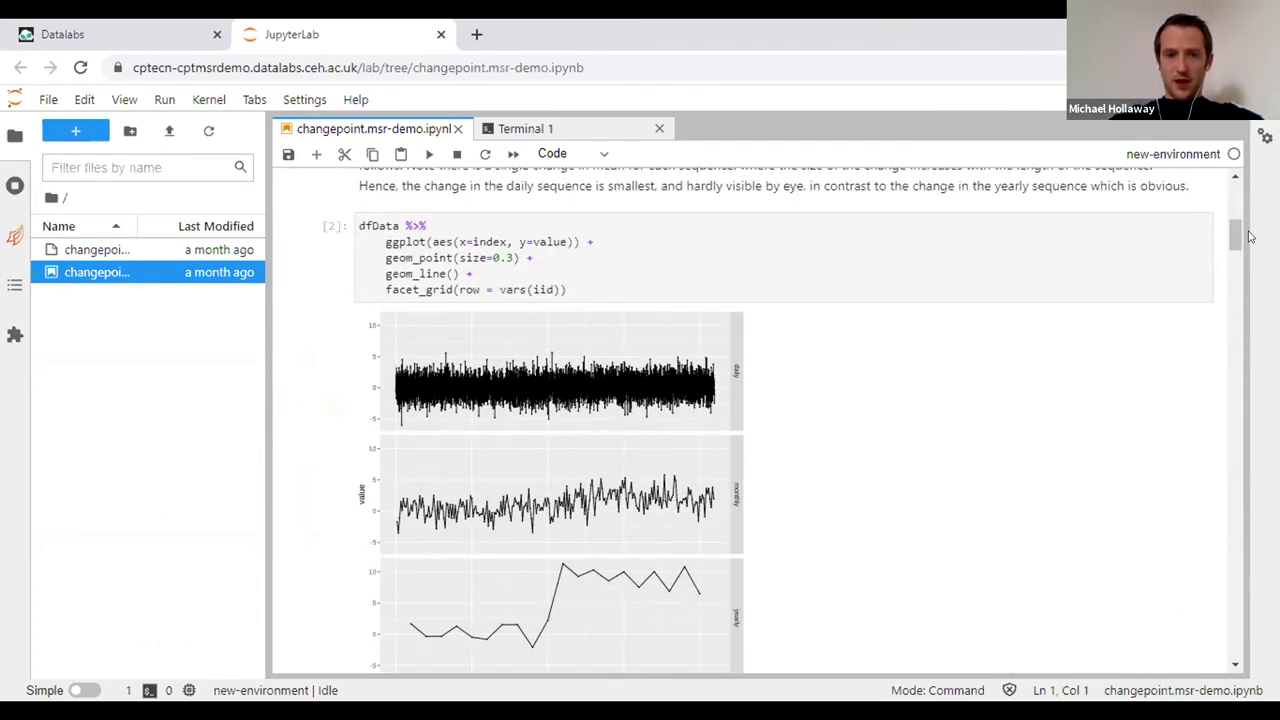
left_click_drag(1237, 226, 1236, 252)
scroll(661, 423, "down", 4)
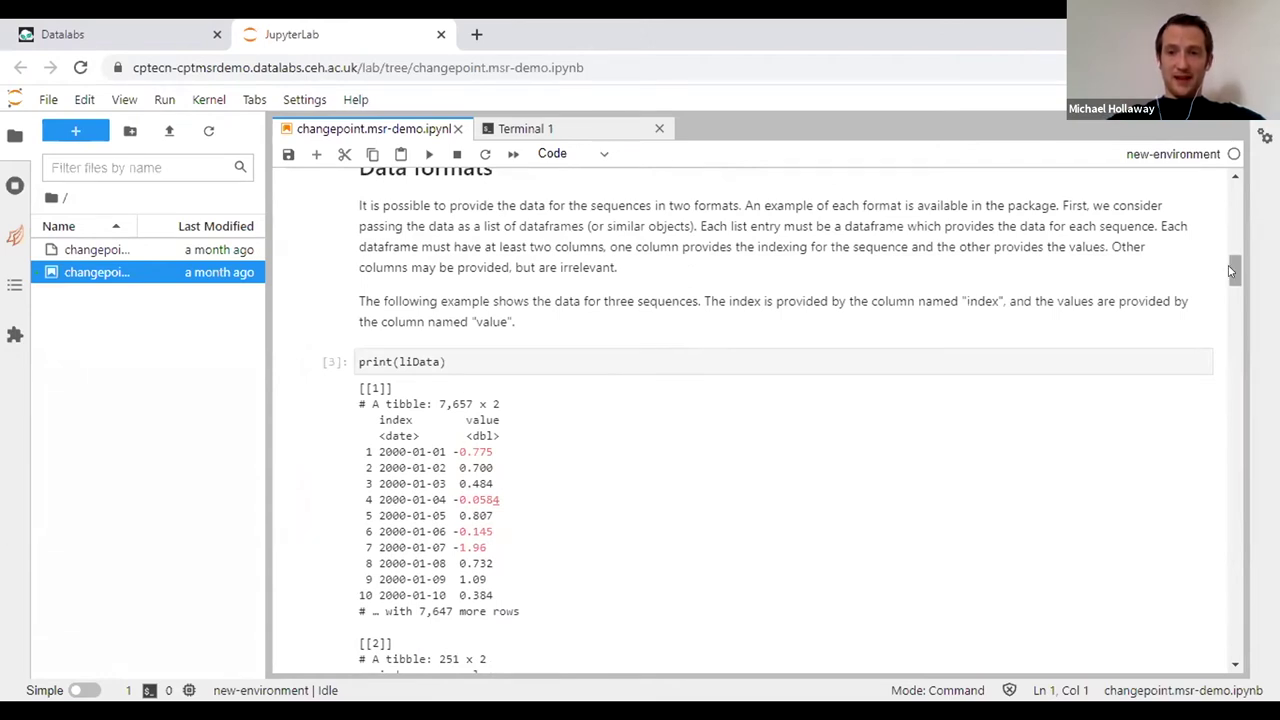
left_click_drag(1234, 275, 1247, 360)
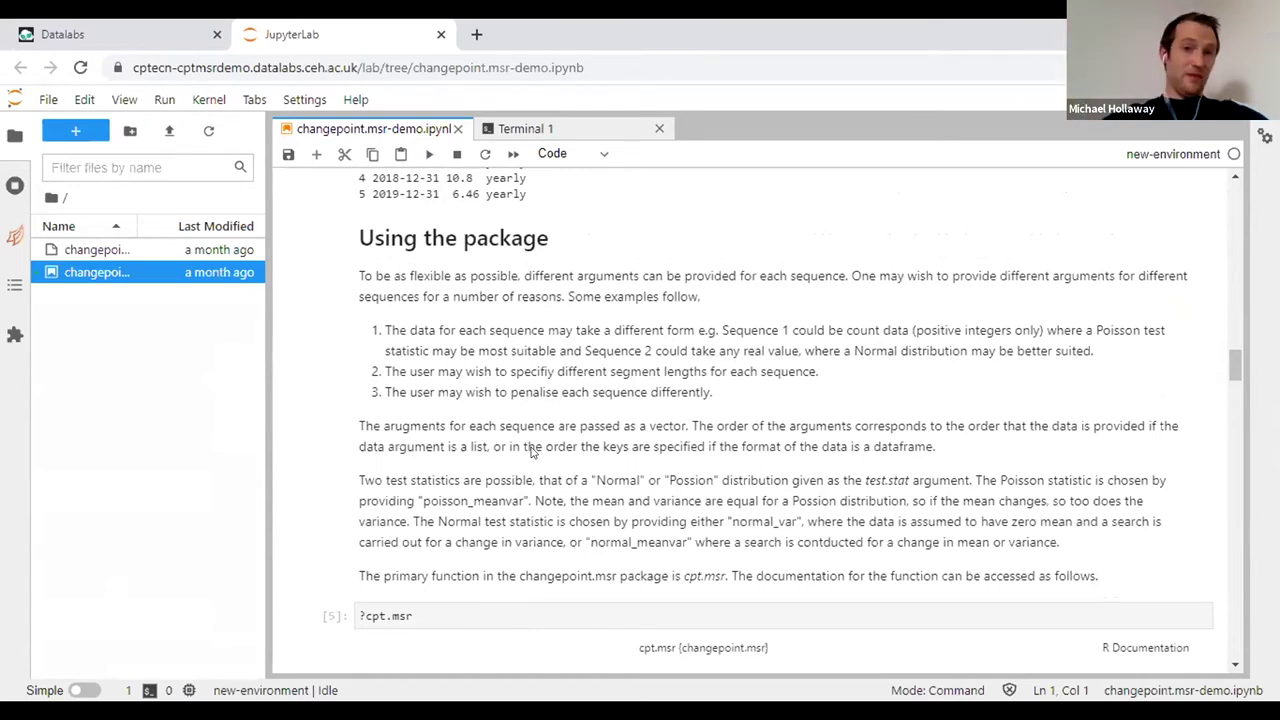
left_click_drag(1235, 357, 1236, 588)
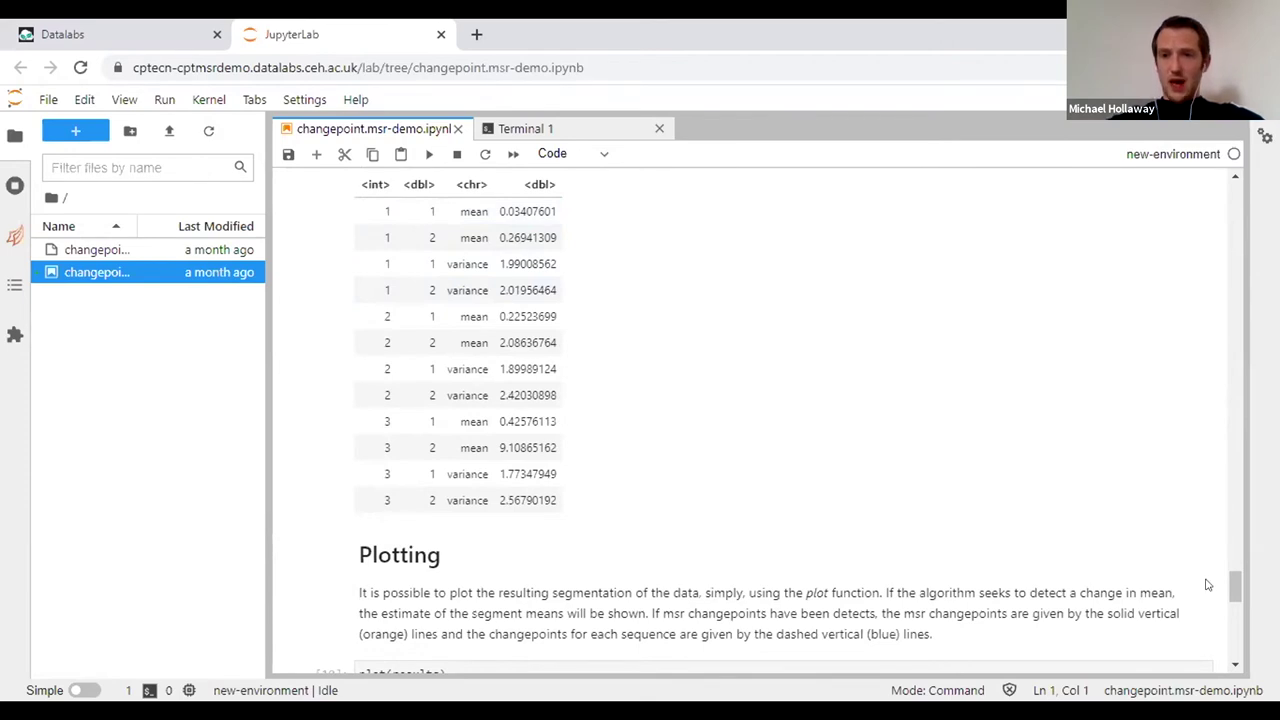
left_click_drag(1233, 588, 1237, 614)
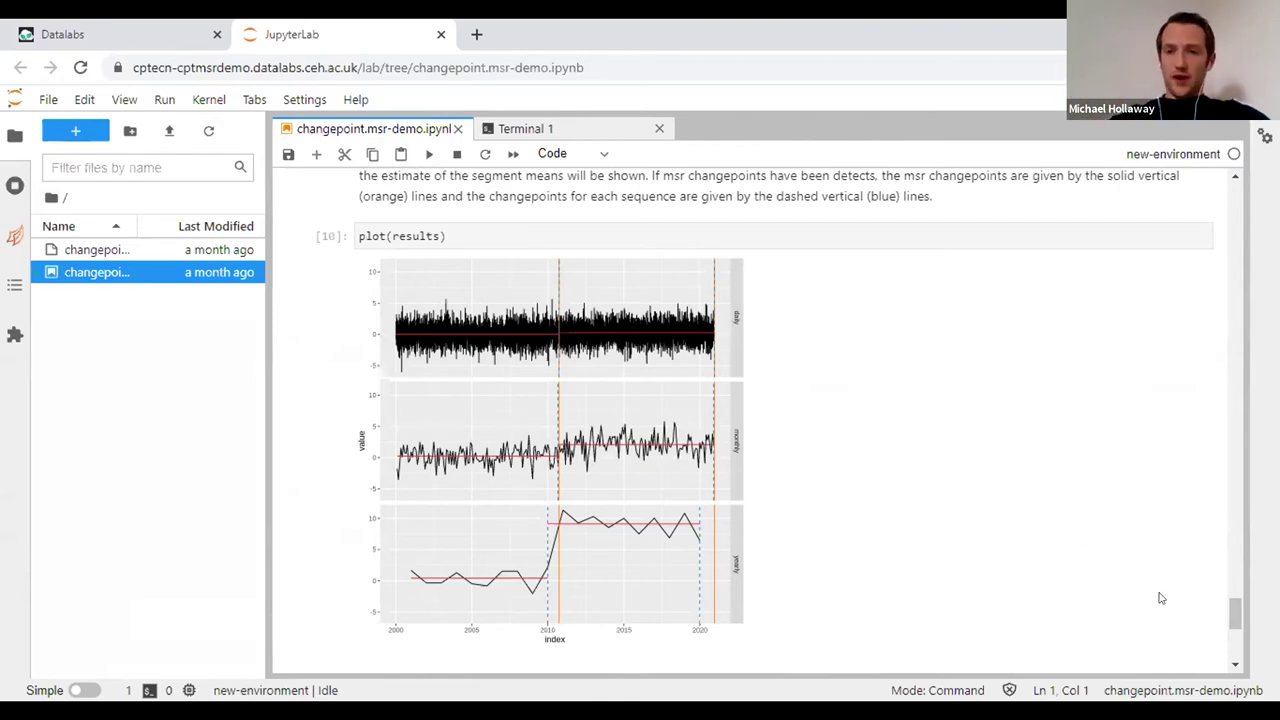
left_click_drag(1237, 610, 1237, 522)
left_click(756, 418)
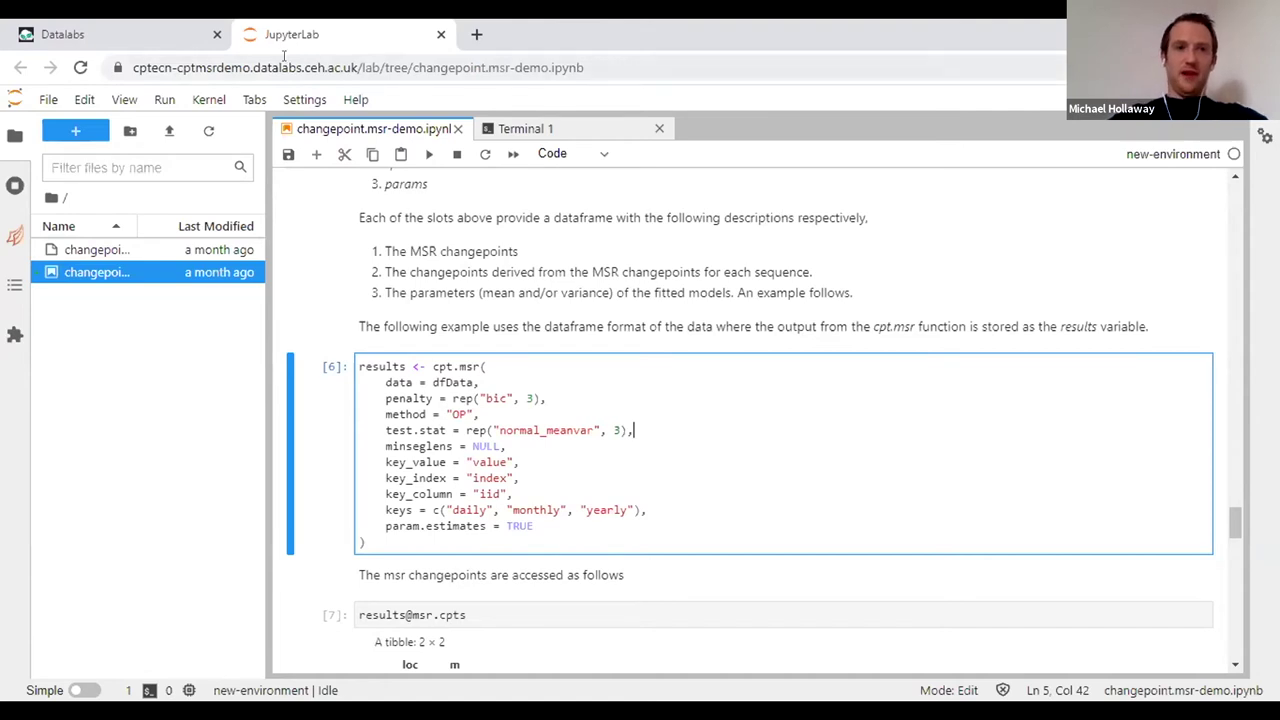
Return to DataLabs, switch to the DSNE project and open its Changepoint Ice Sheet App Public site
left_click(145, 40)
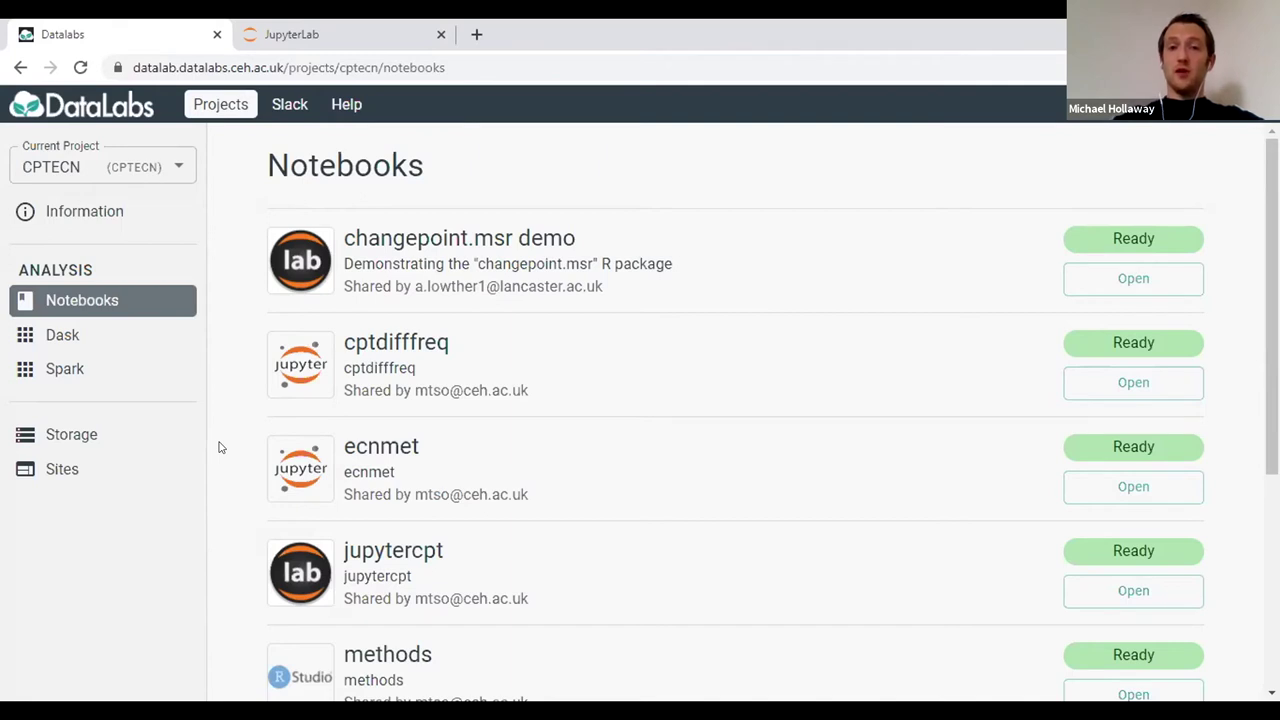
left_click(178, 167)
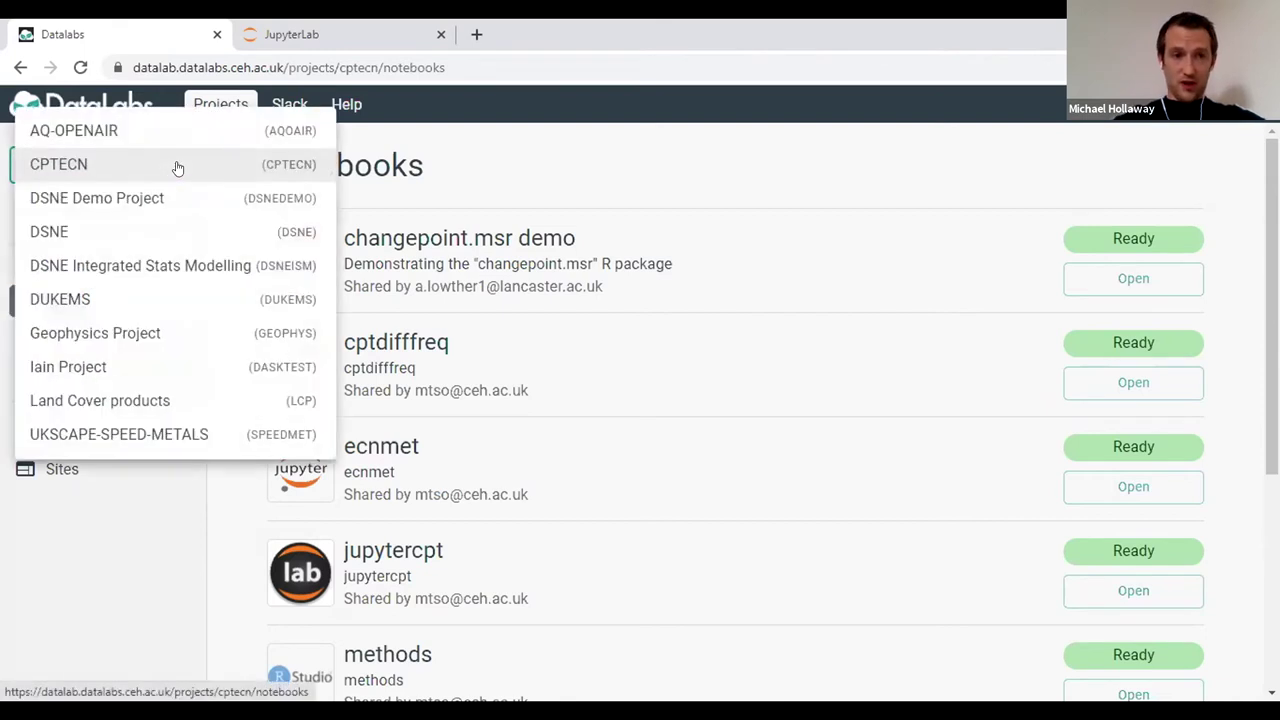
left_click(163, 232)
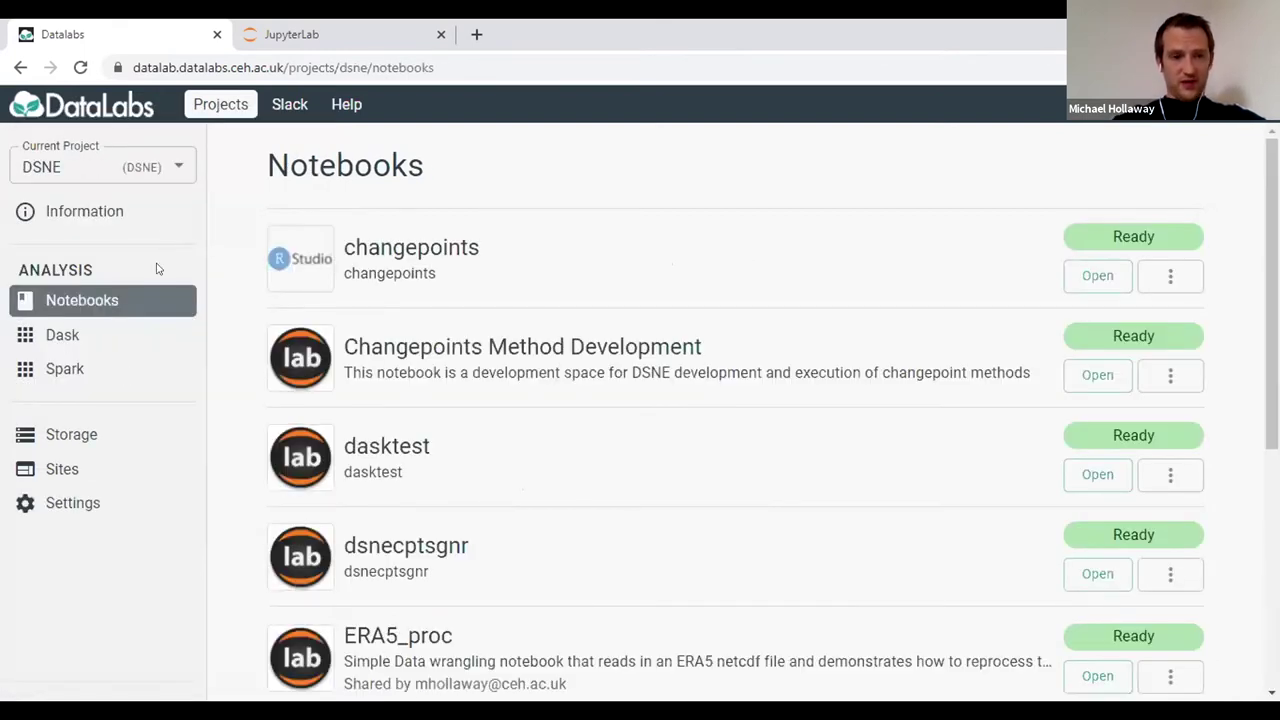
left_click(70, 469)
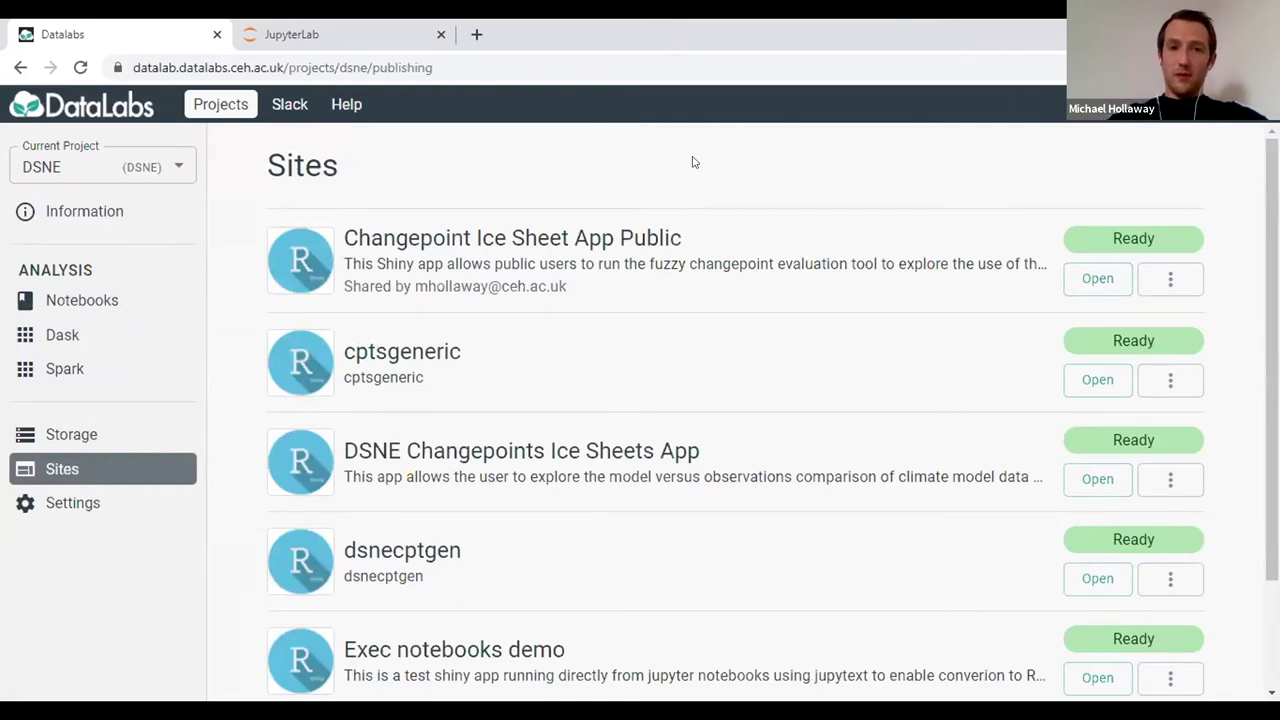
left_click(1089, 282)
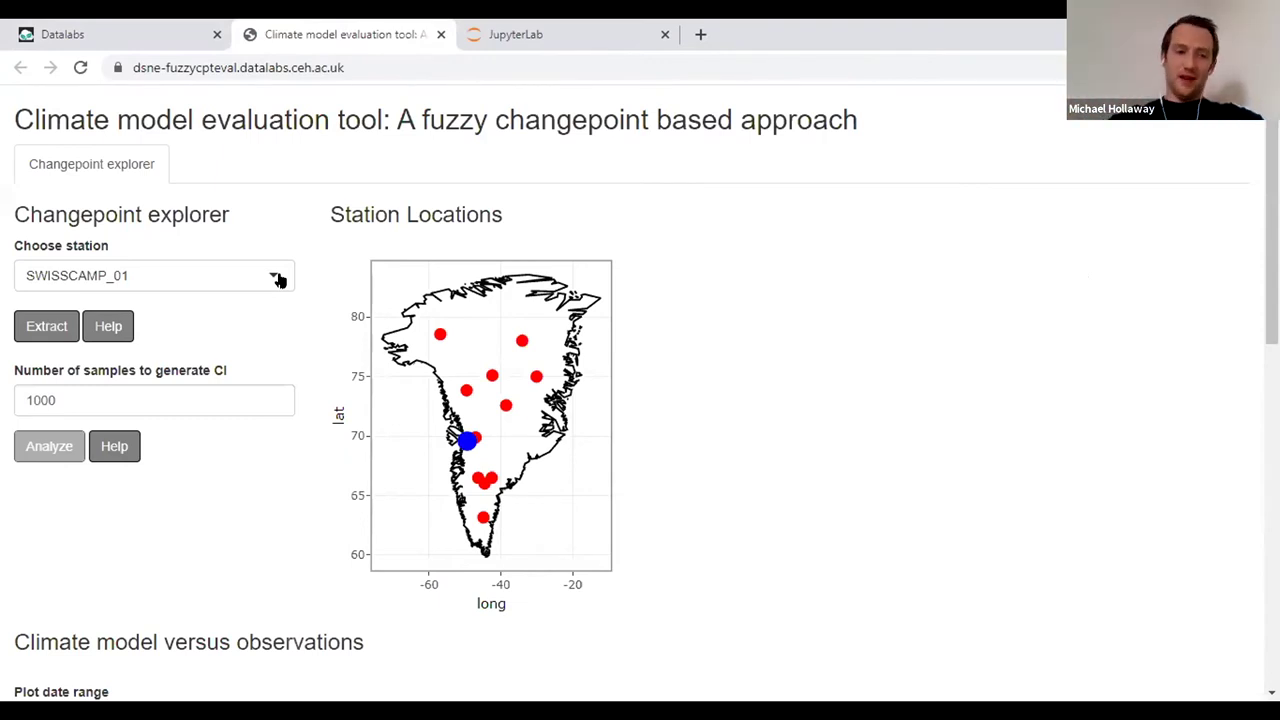
Extract the SWISSCAMP_01 station data and run the changepoint analysis with 100 samples for the CI
left_click(45, 327)
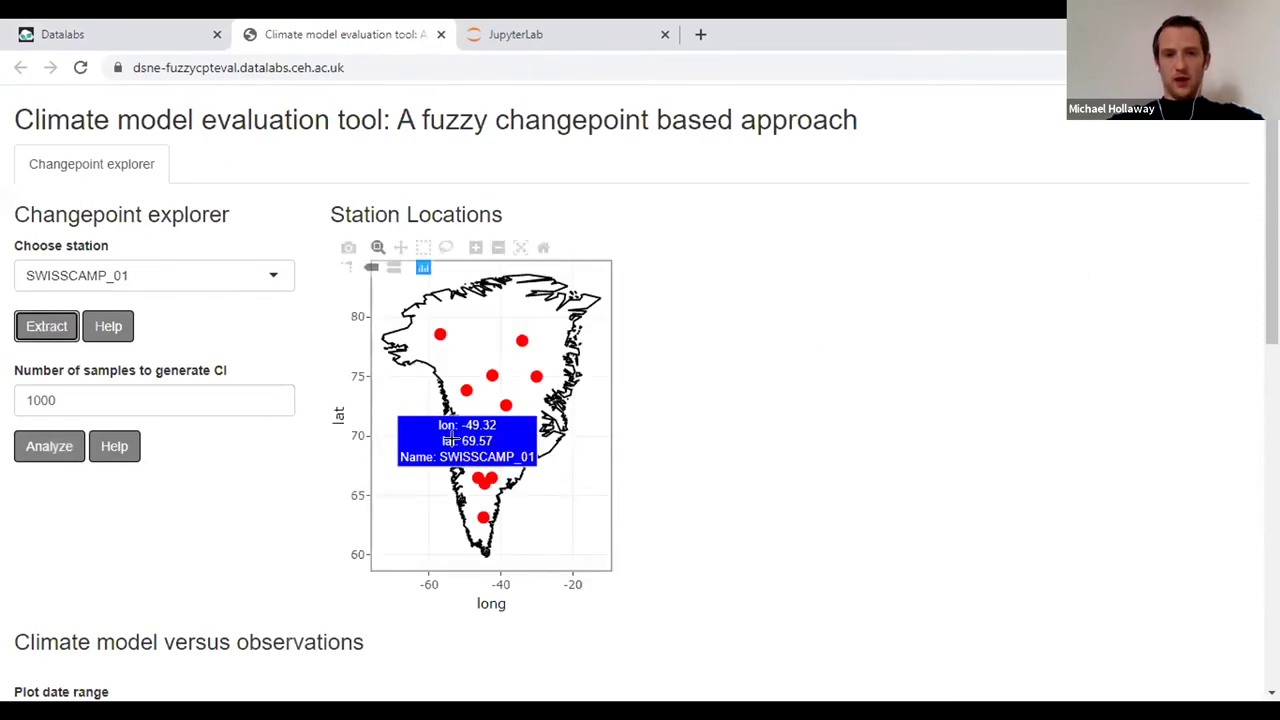
left_click(73, 401)
key("BackSpace")
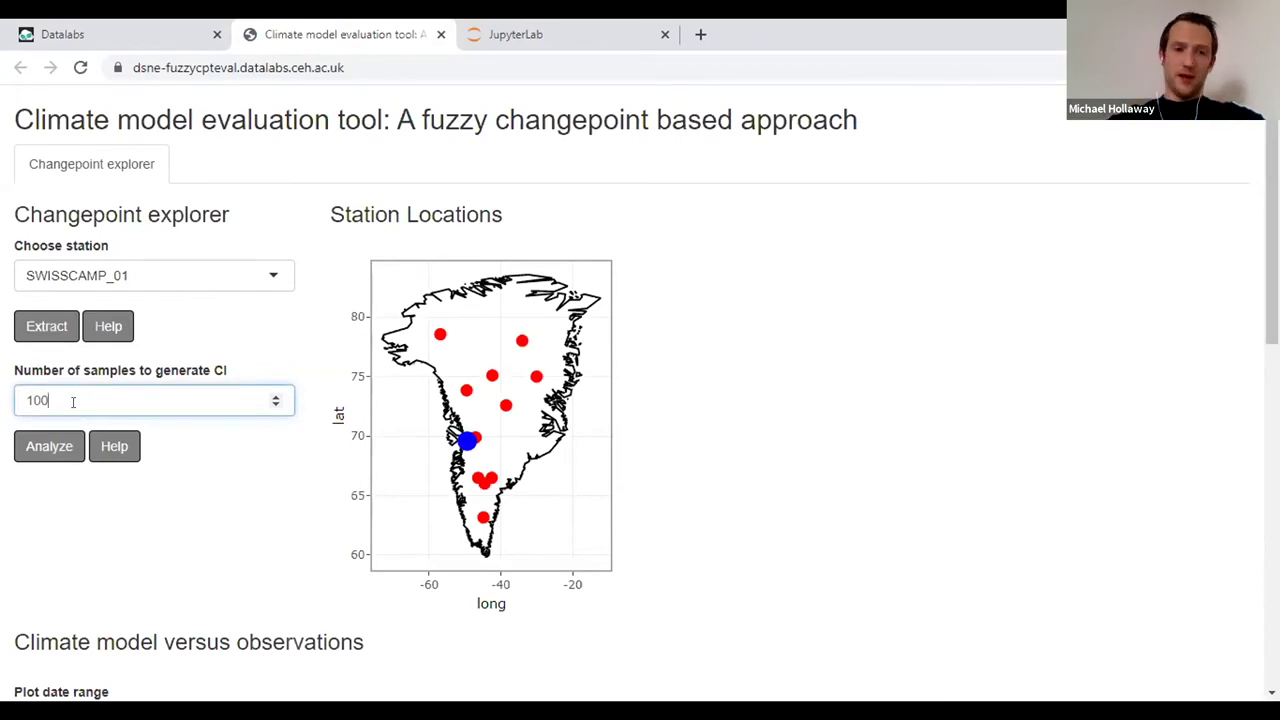
left_click(49, 447)
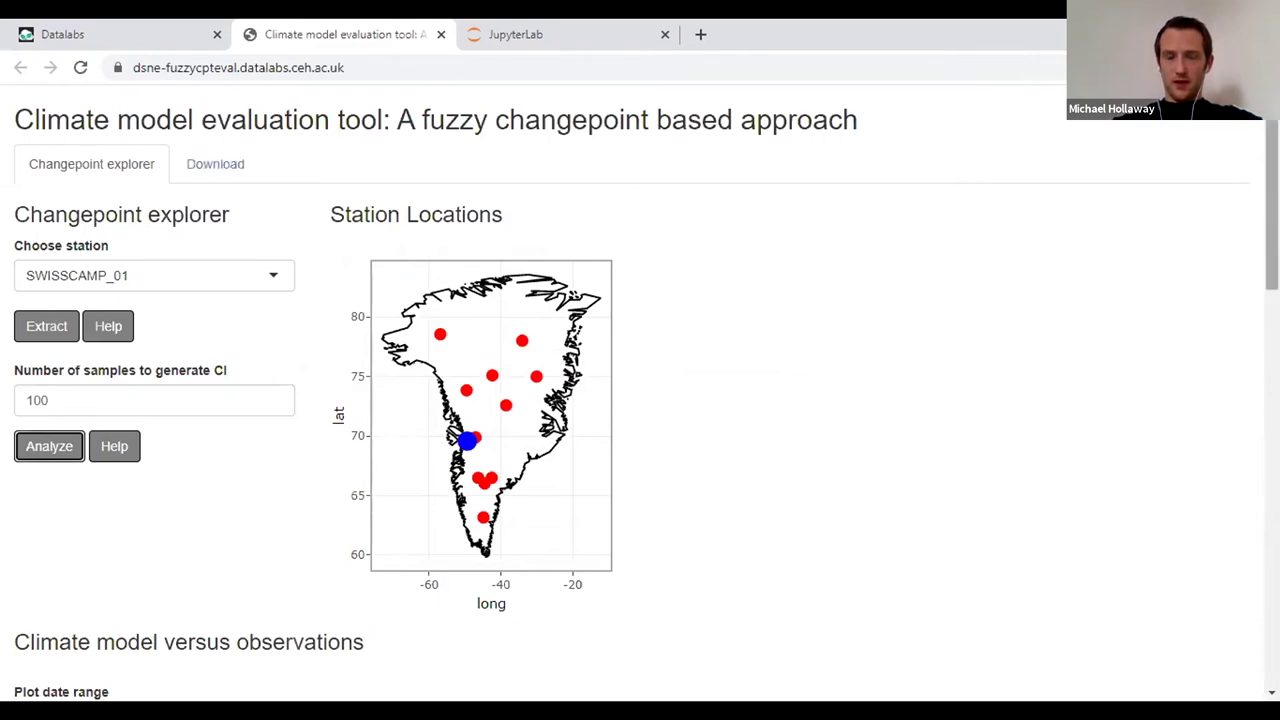
Examine the time series, residual and fuzzy changepoint evaluation plots, along with the overall model performance table
scroll(640, 400, "down", 3)
scroll(640, 400, "down", 2)
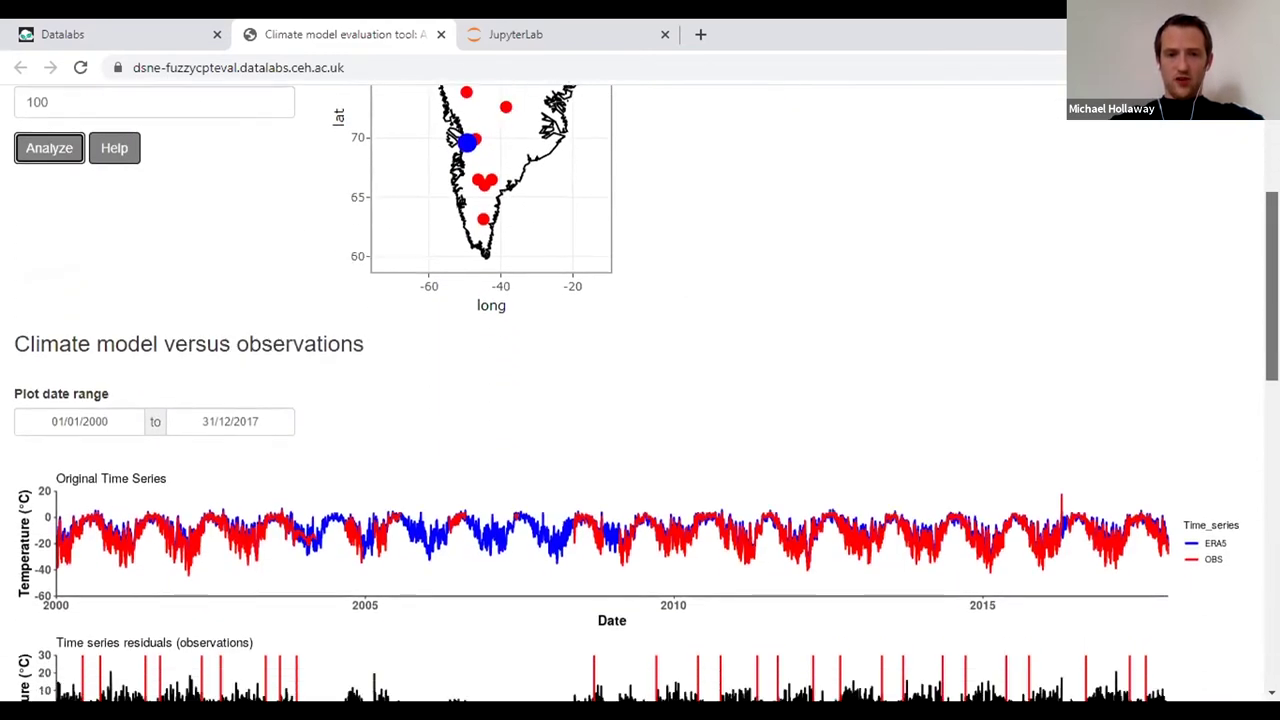
scroll(640, 400, "down", 1)
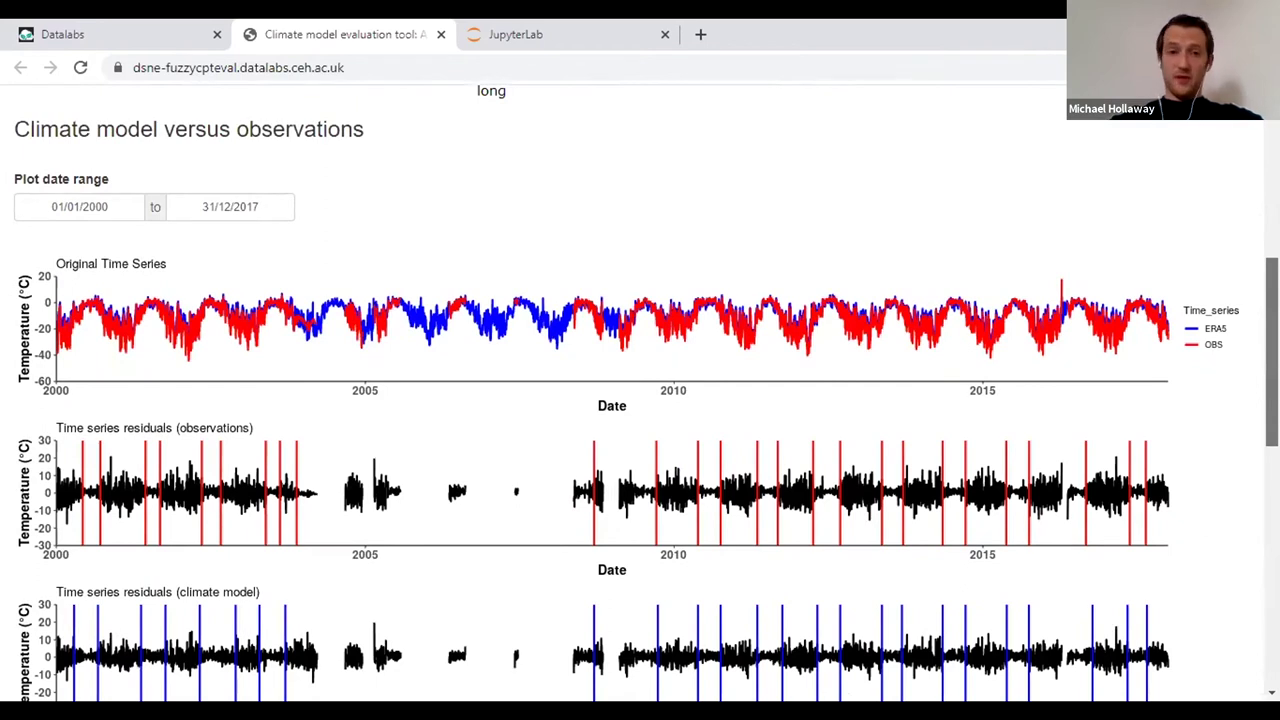
scroll(930, 400, "down", 2)
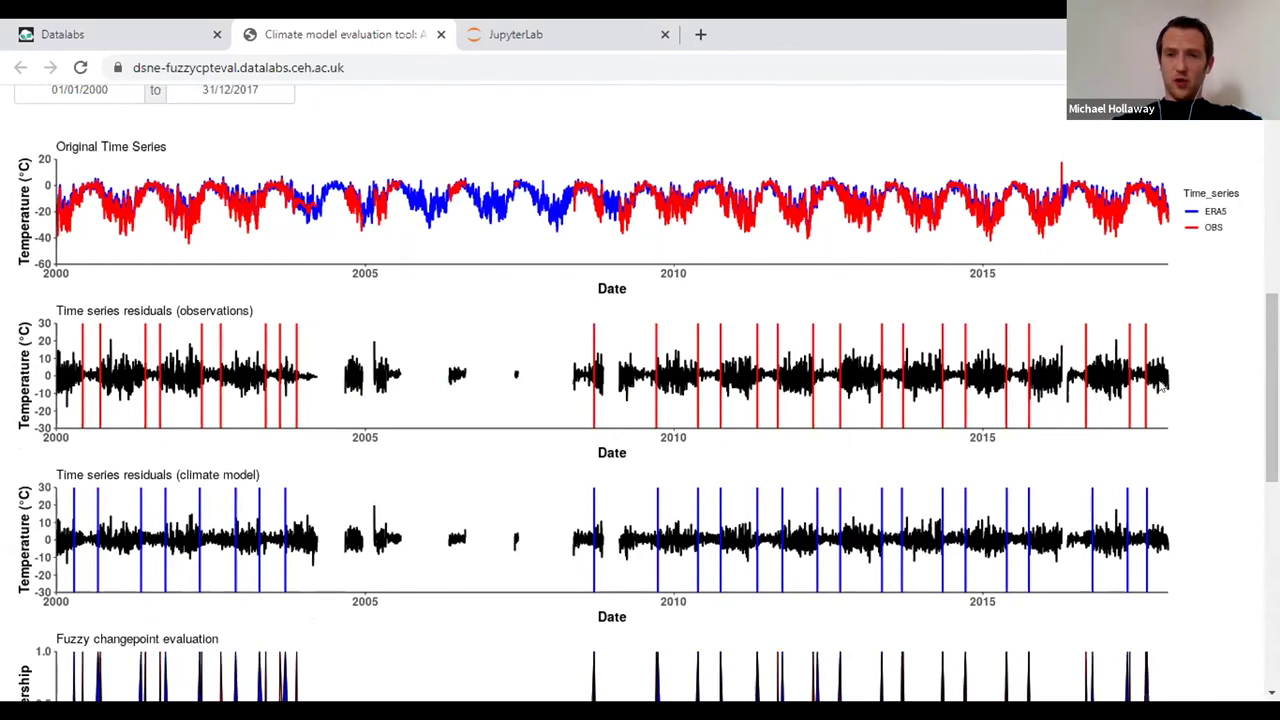
scroll(889, 453, "down", 5)
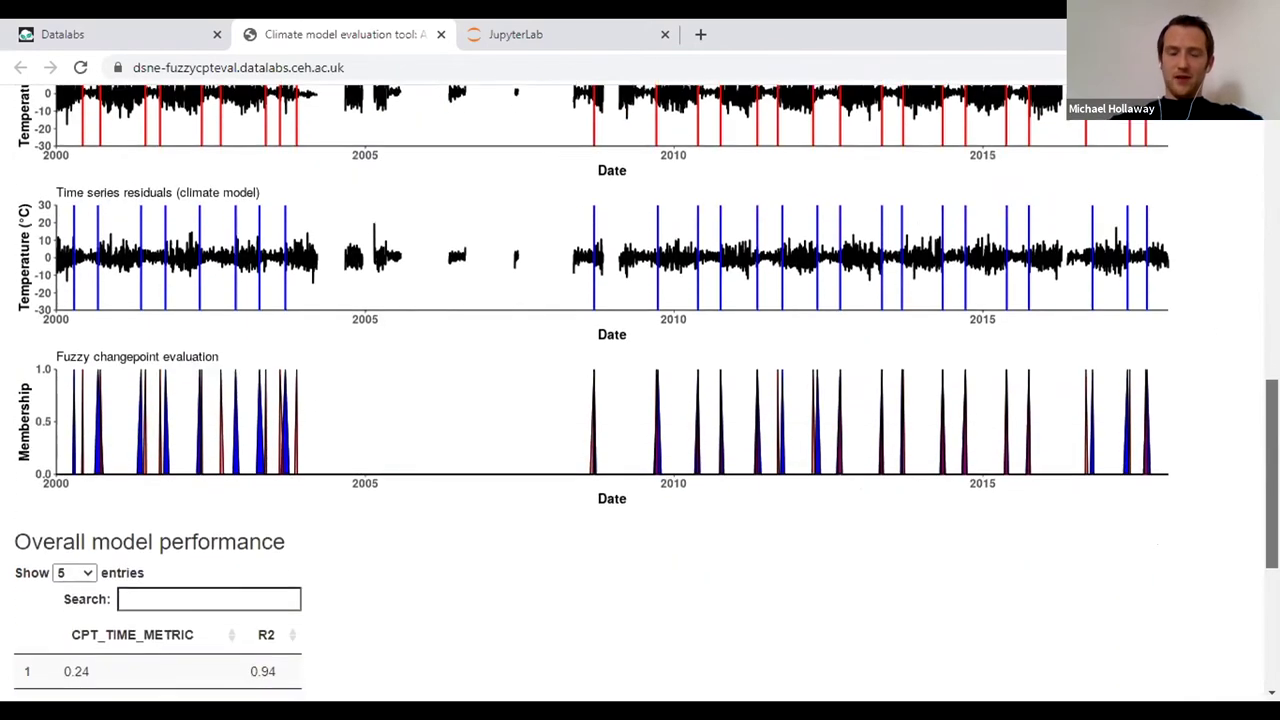